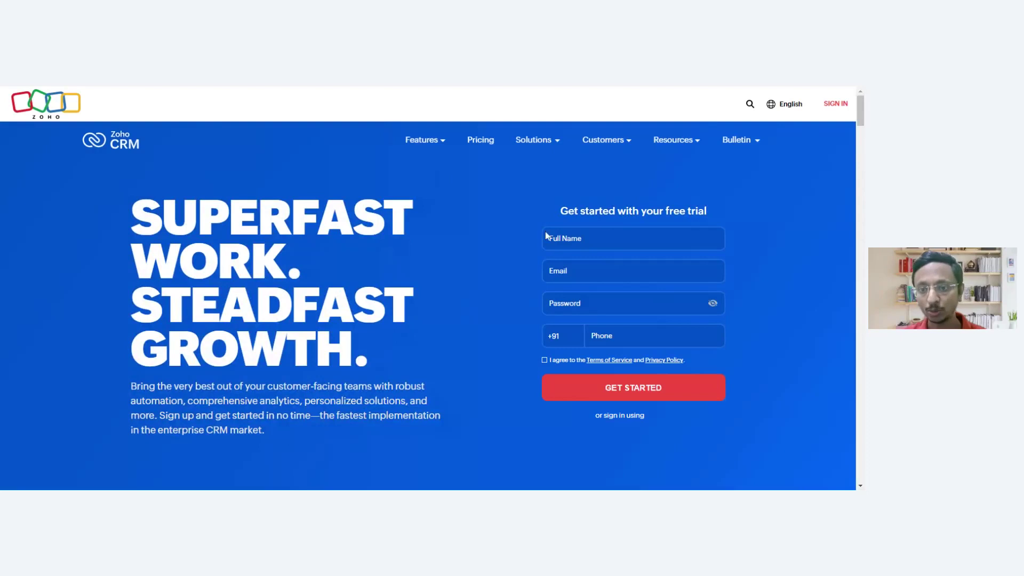
# Enter the full name Test XYZ and a valid email address, replacing the wrong paste.
pyautogui.click(547, 237)
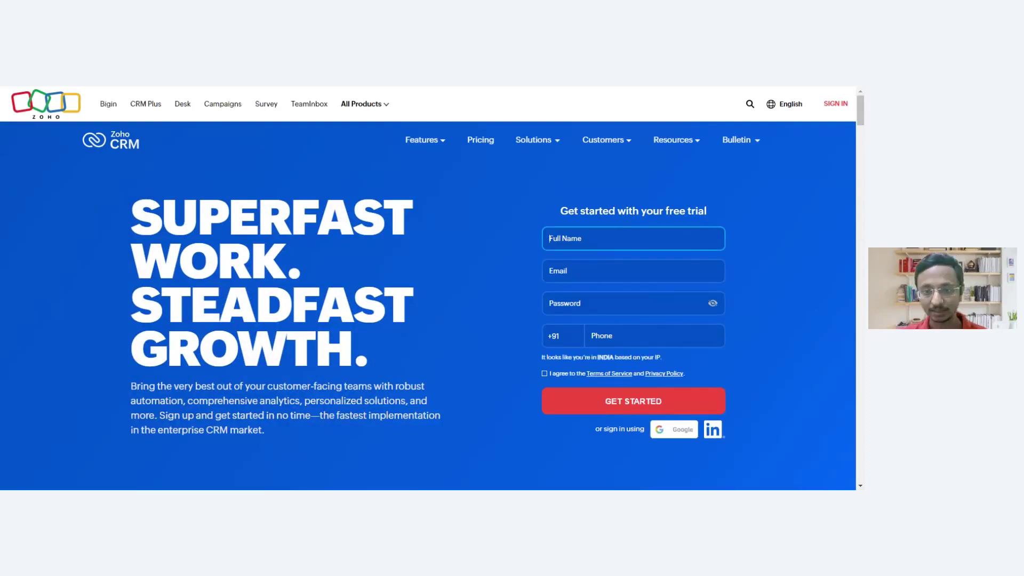
pyautogui.write('Test')
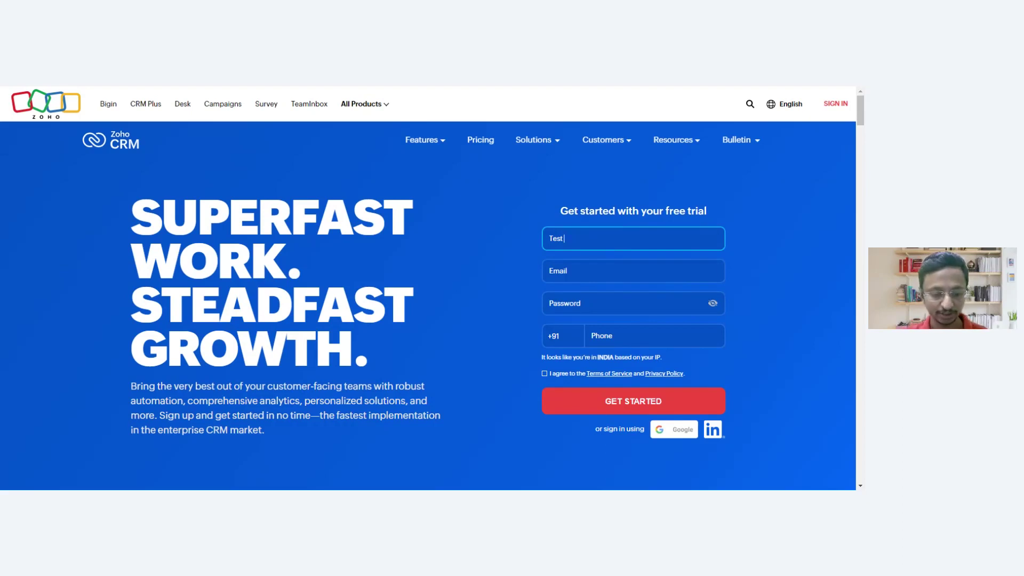
pyautogui.write(' XYZ')
pyautogui.press('Tab')
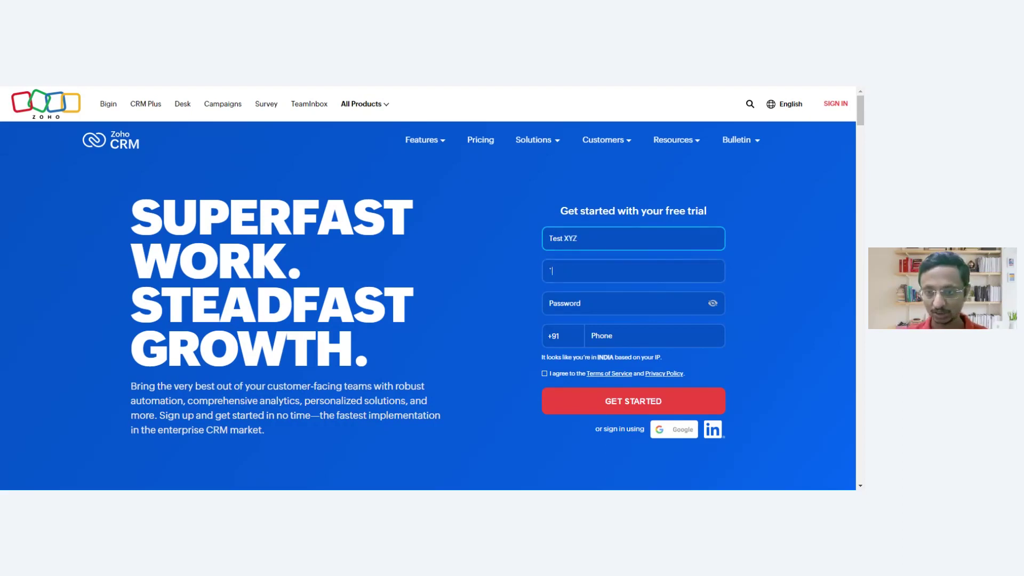
pyautogui.write('https://go.zoho.com/sMk')
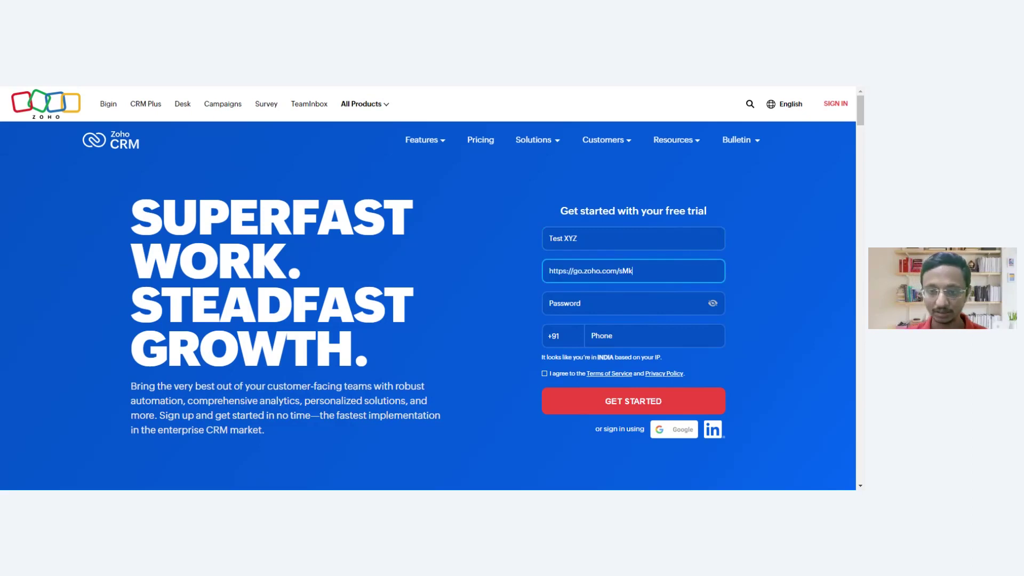
pyautogui.click(416, 341)
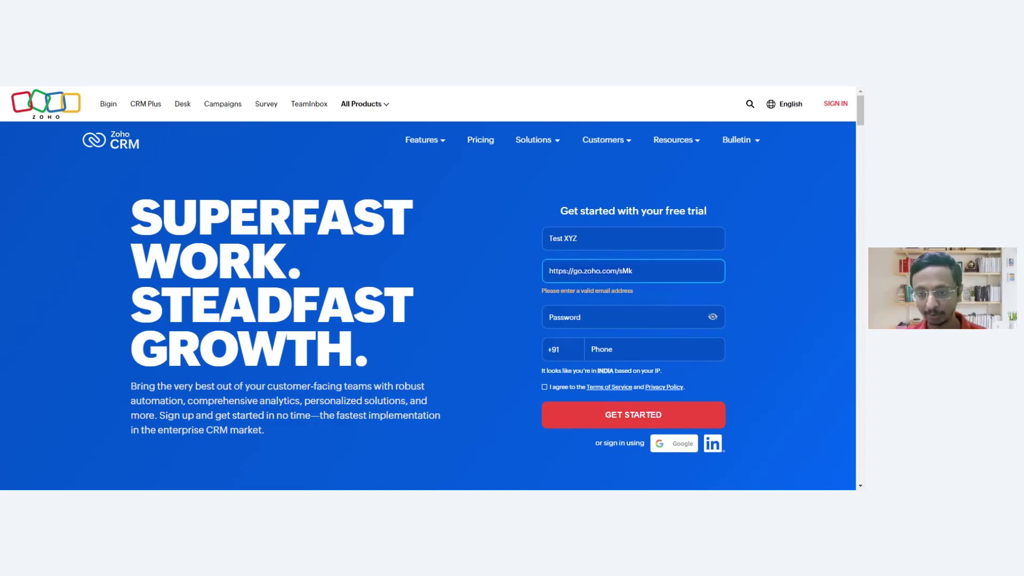
pyautogui.hotkey('ctrl', 'a')
pyautogui.hotkey('ctrl', 'v')
pyautogui.click(471, 302)
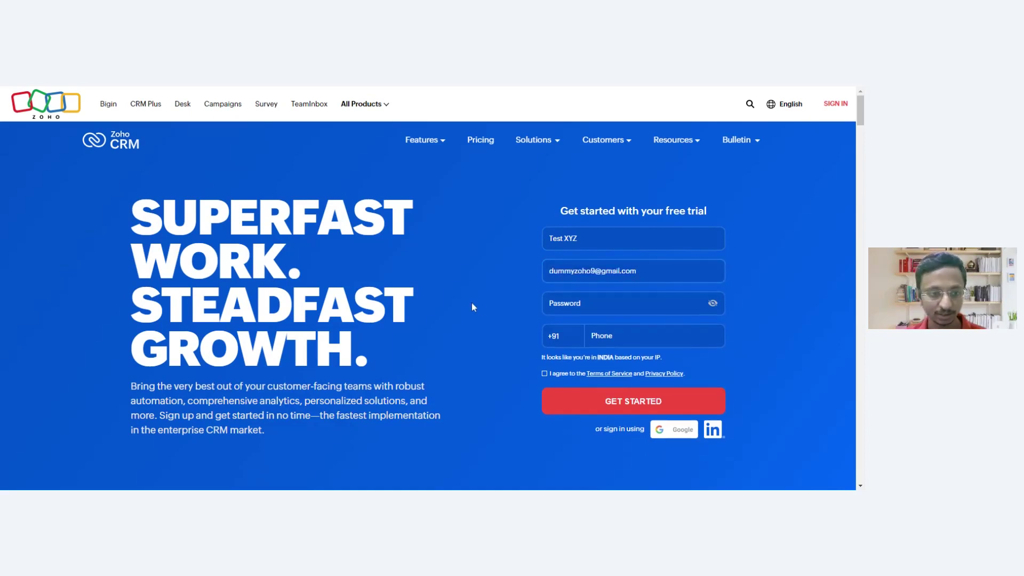
# Fill in the password and phone number, and accept the Terms of Service.
pyautogui.press('Tab')
pyautogui.press('Tab')
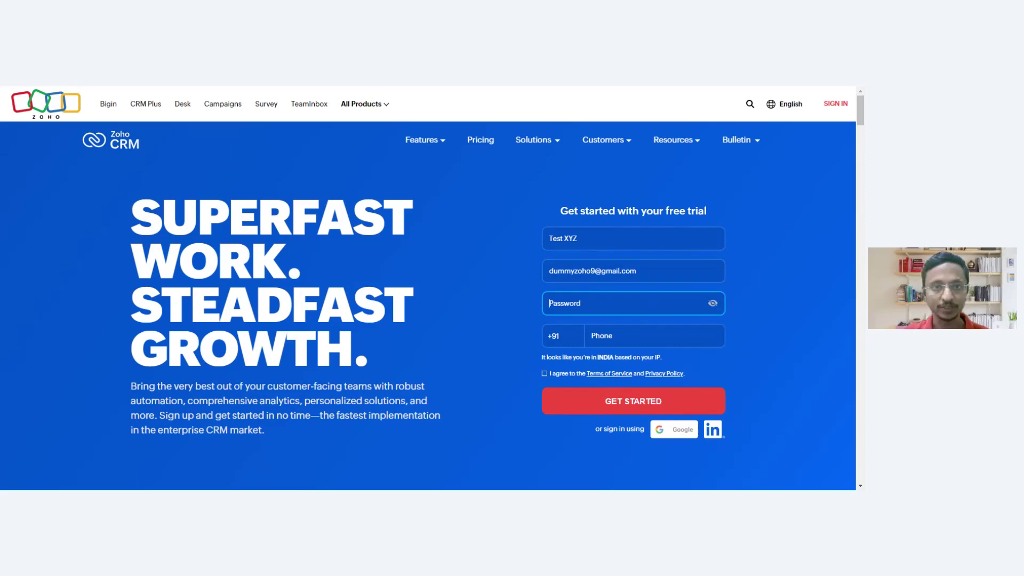
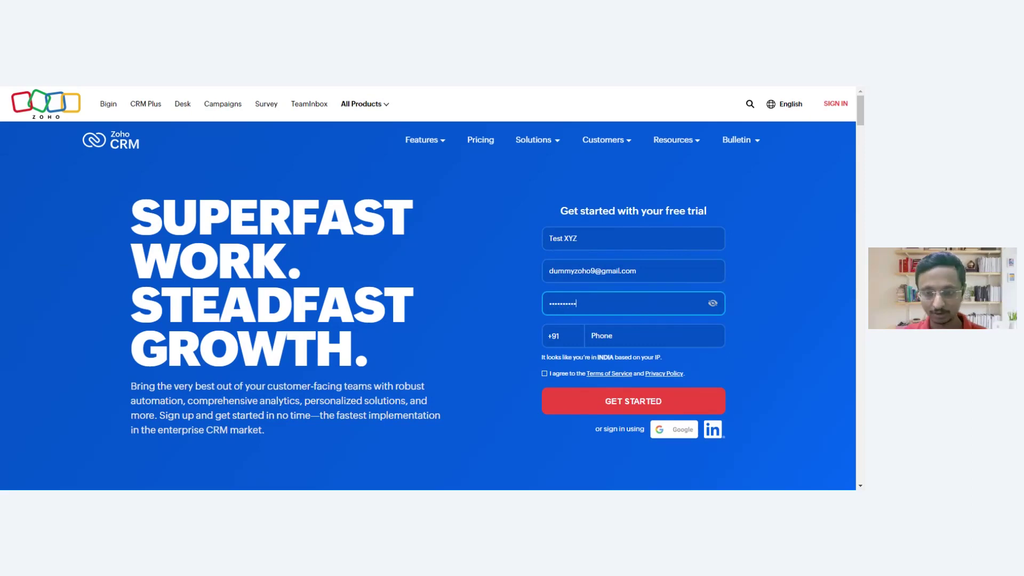
pyautogui.click(591, 336)
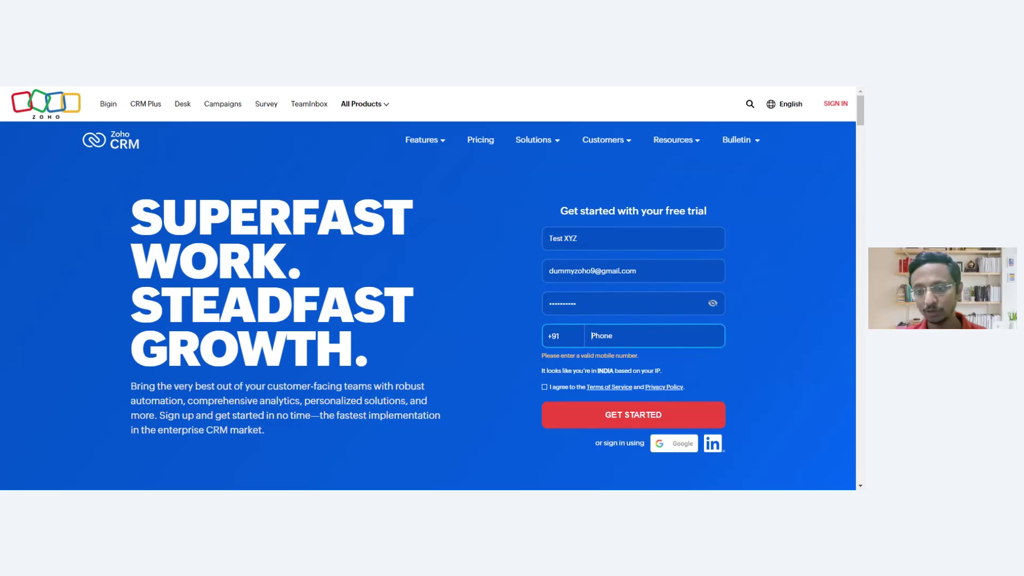
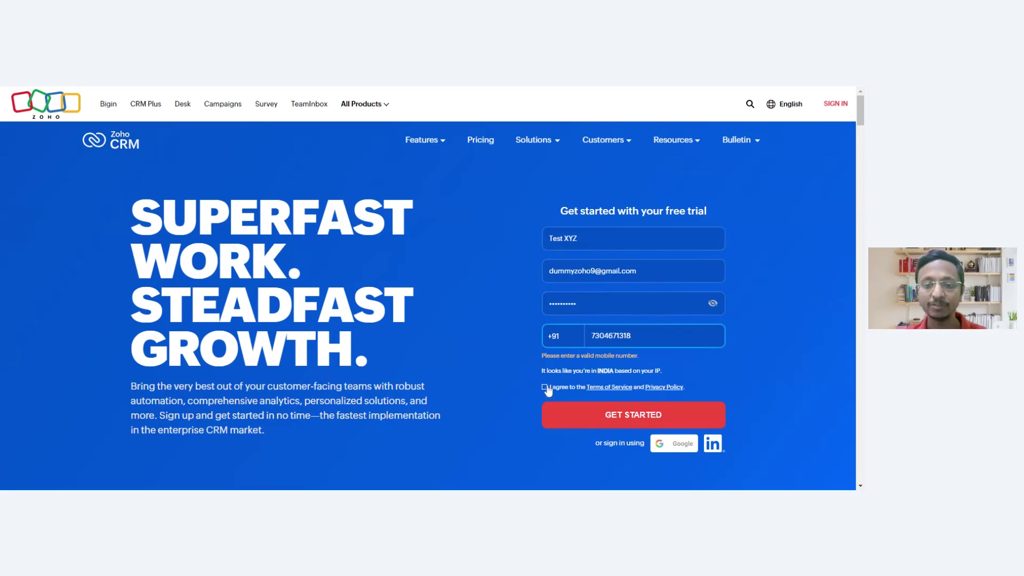
pyautogui.click(545, 391)
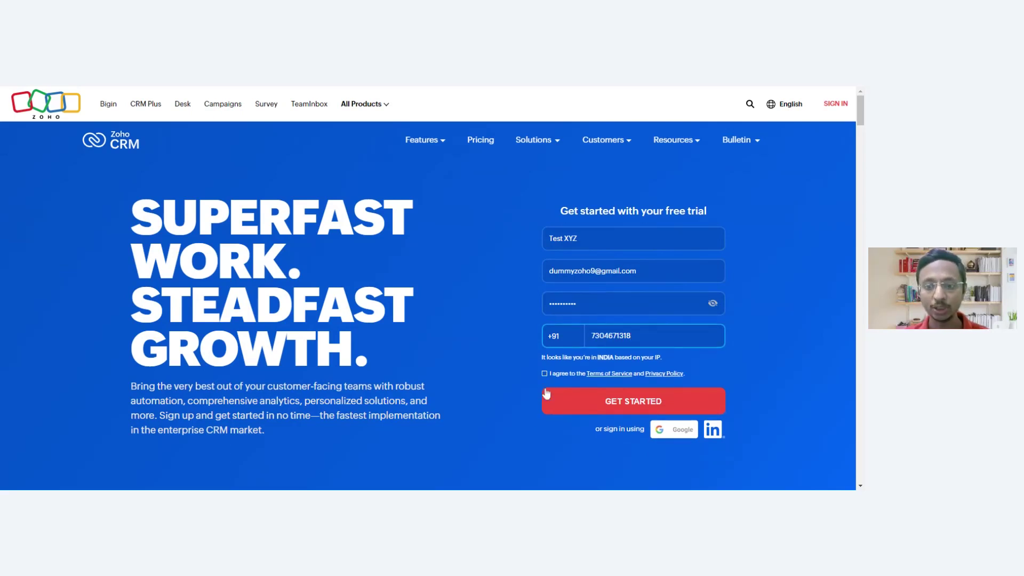
pyautogui.click(547, 395)
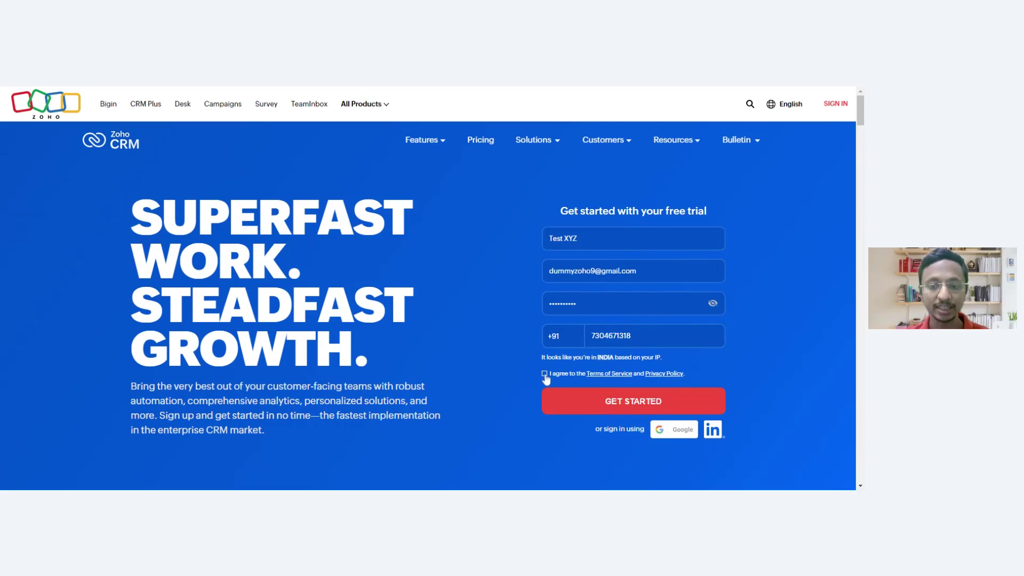
pyautogui.click(545, 374)
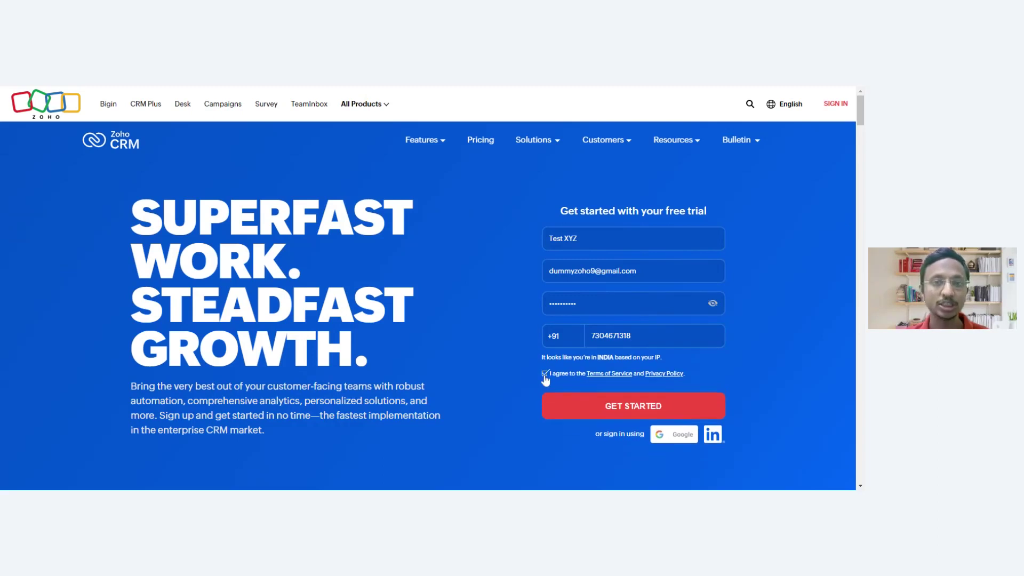
# Submit the sign-up and answer the CAPTCHA with x48p3d in lowercase.
pyautogui.click(613, 419)
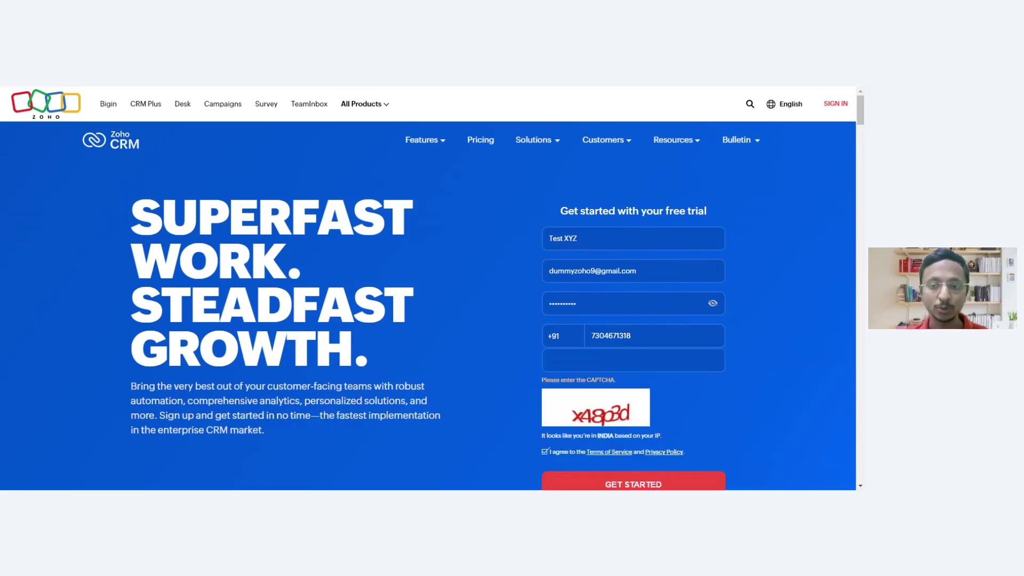
pyautogui.click(569, 359)
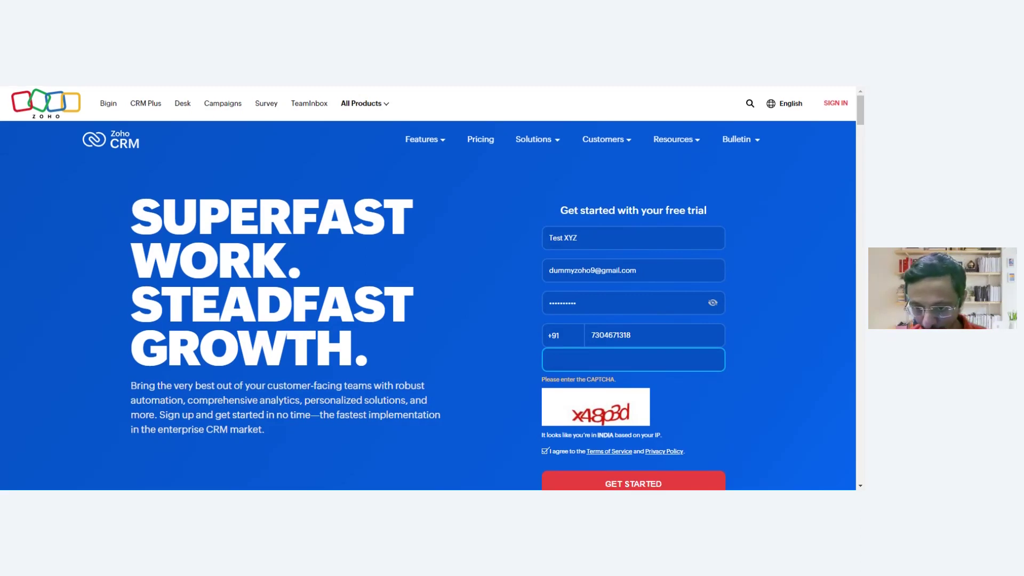
pyautogui.scroll(-1, 426, 360)
pyautogui.write('x')
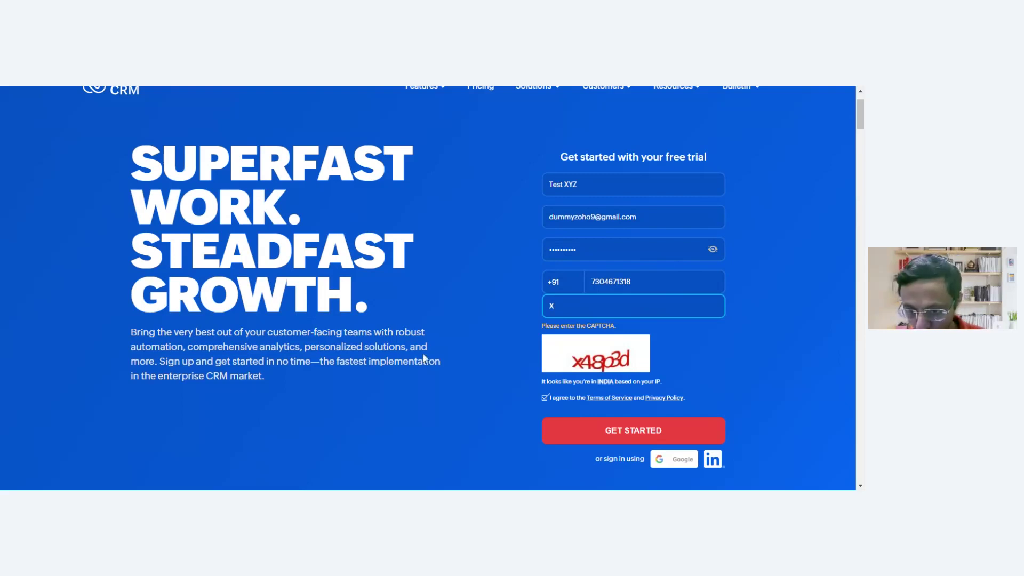
pyautogui.write('48')
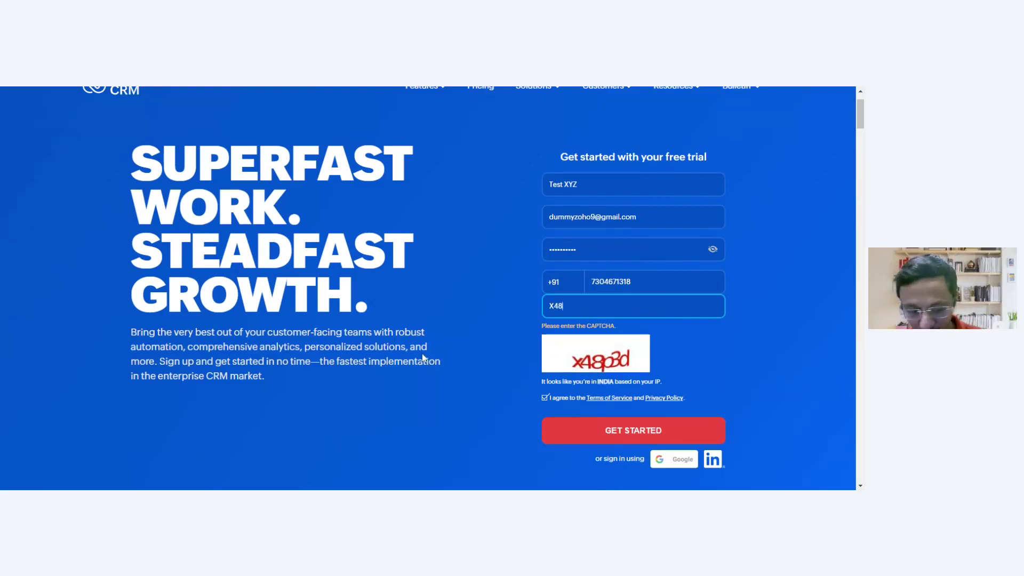
pyautogui.write('P3D')
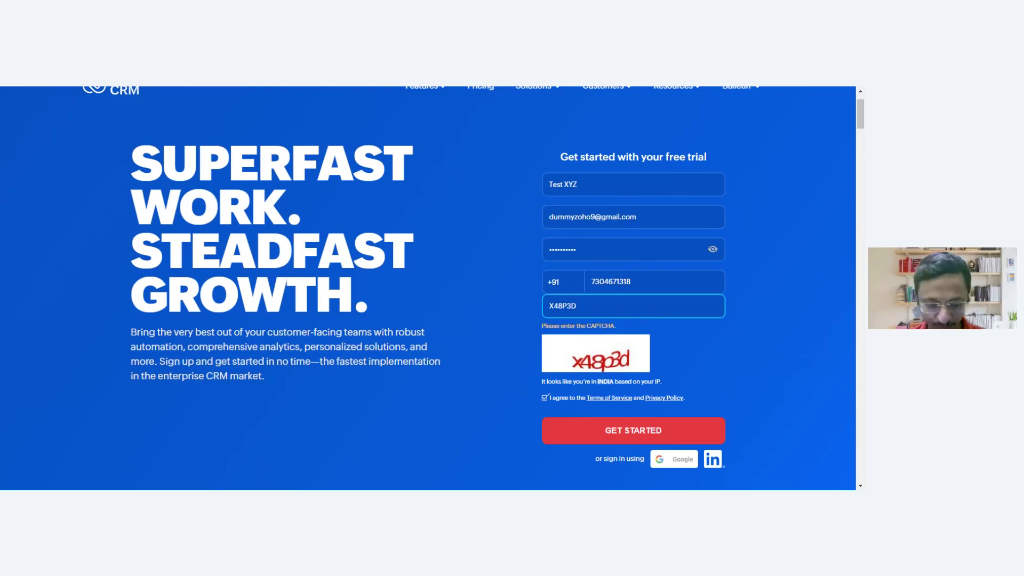
pyautogui.hotkey('ctrl', 'a')
pyautogui.write('x48')
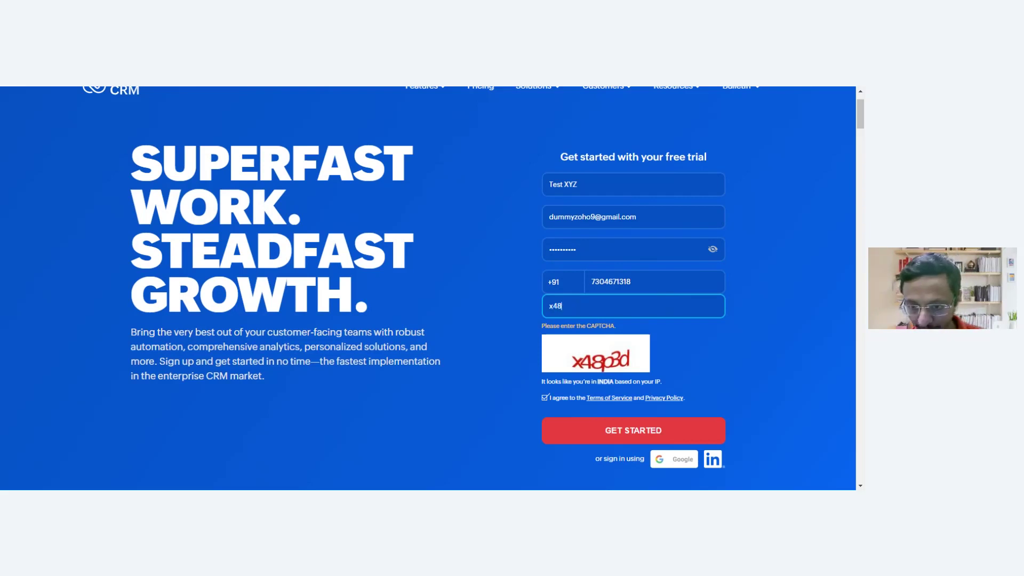
pyautogui.write('p3')
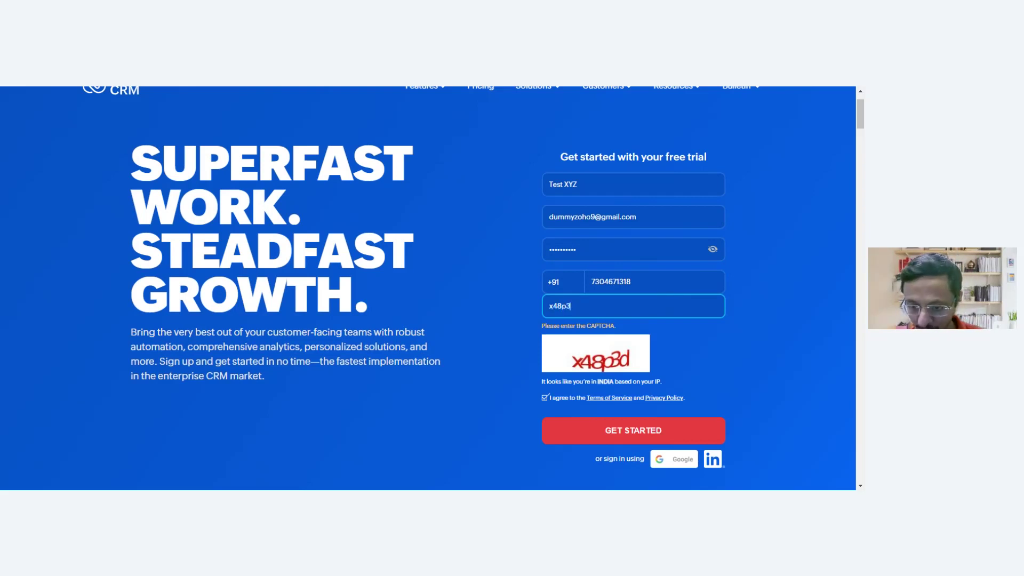
pyautogui.write('d')
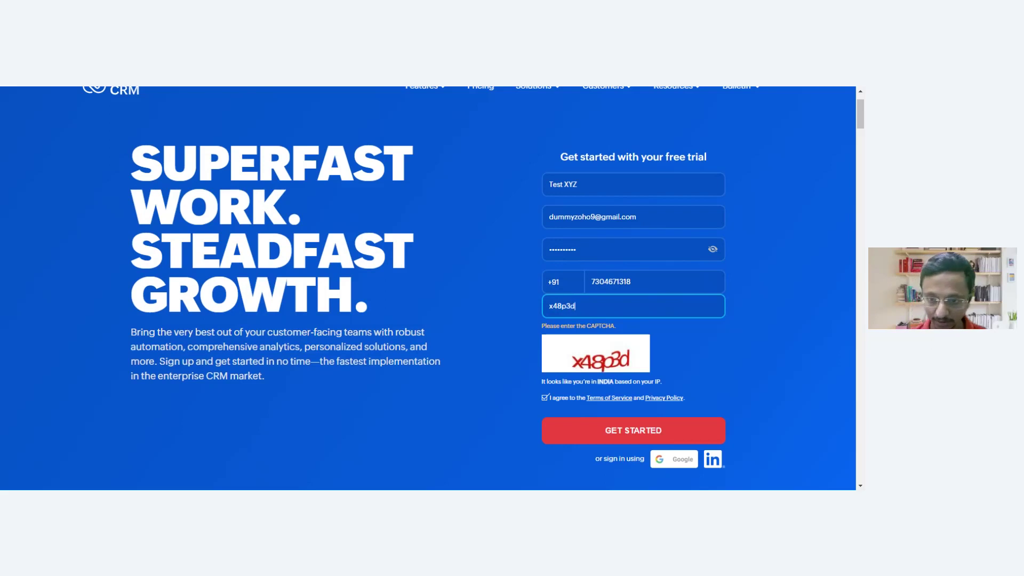
pyautogui.click(686, 413)
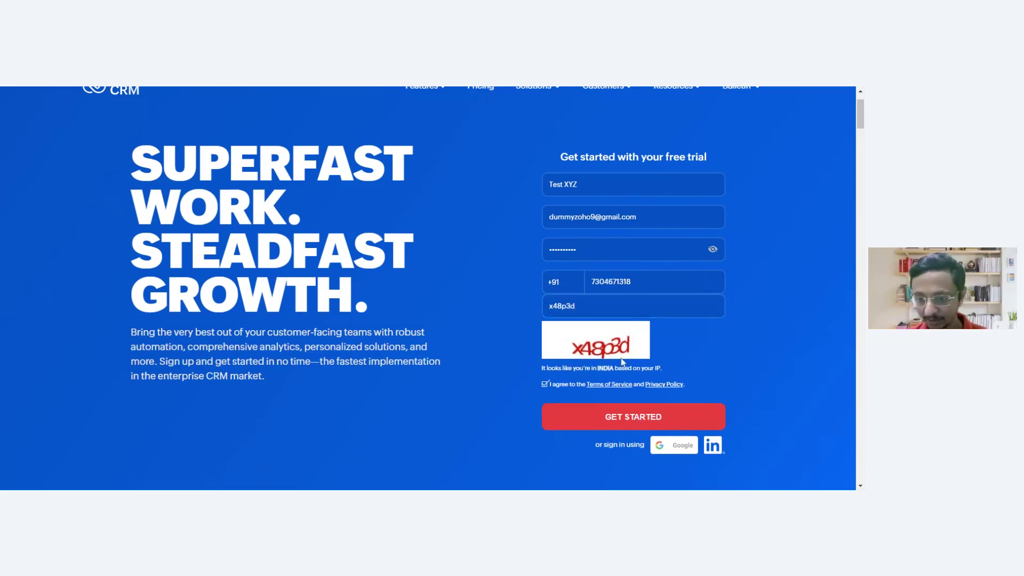
# Resubmit the sign-up and verify it with the OTP sent to the mobile.
pyautogui.click(630, 419)
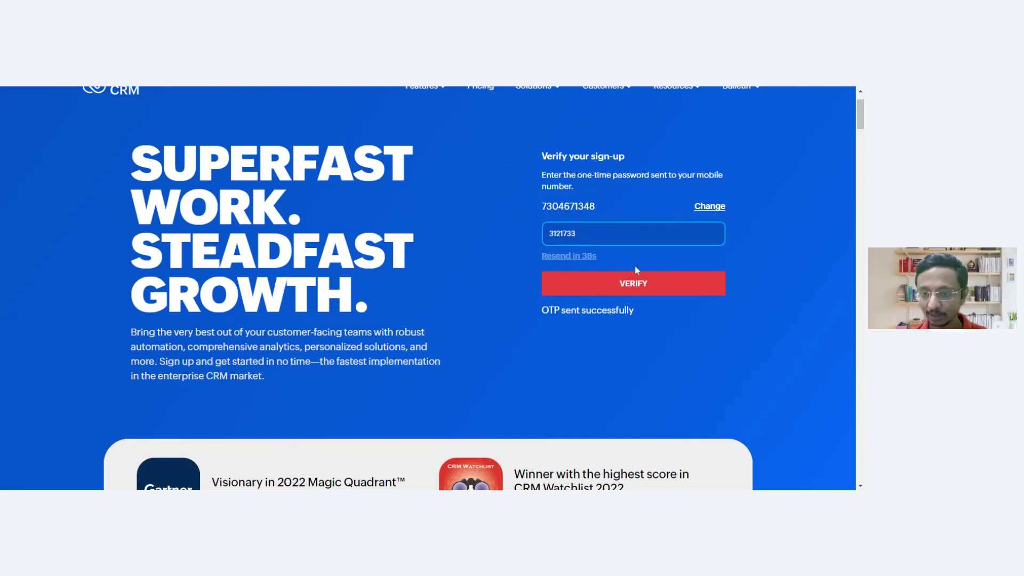
pyautogui.click(637, 288)
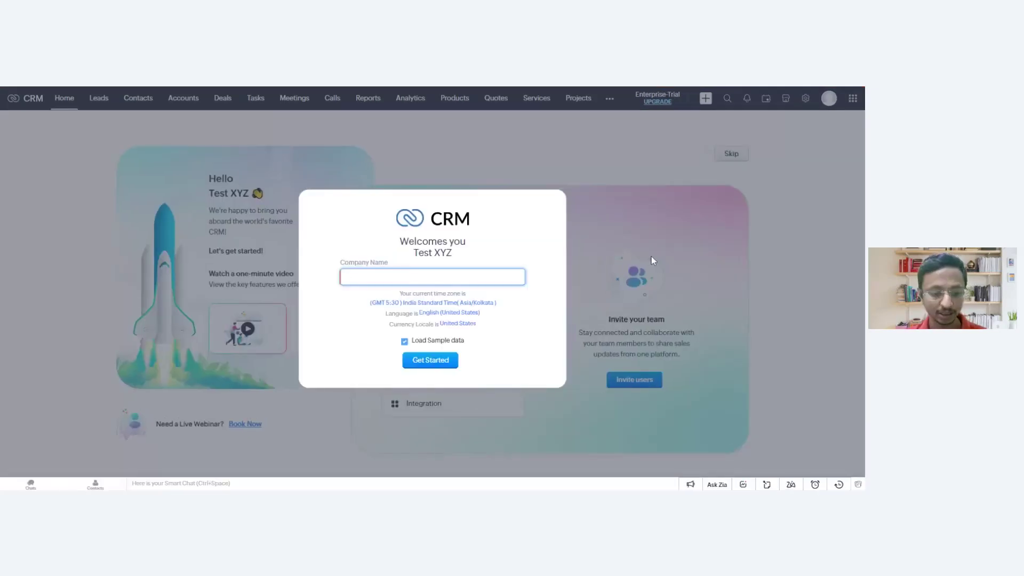
pyautogui.write('est')
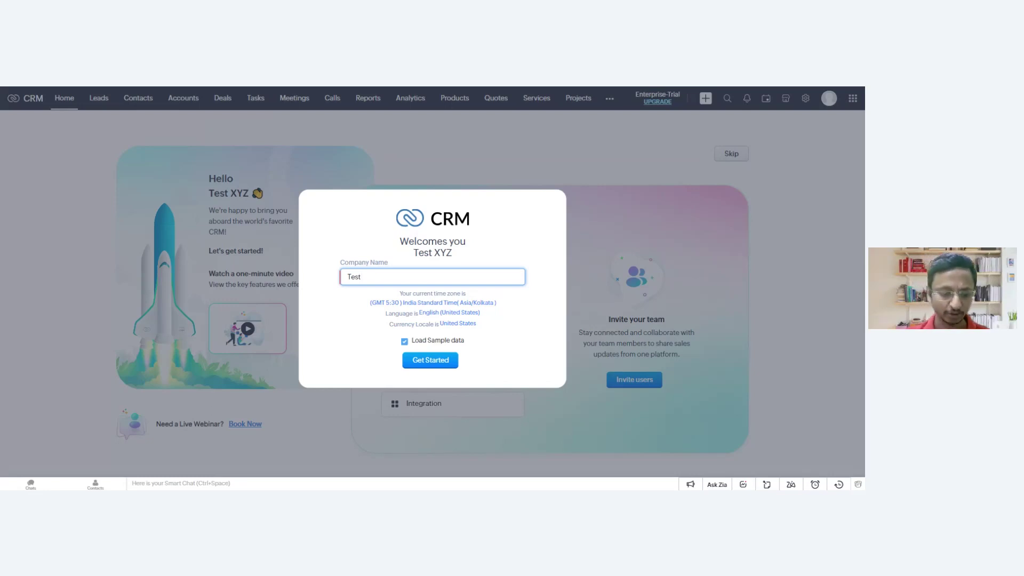
pyautogui.write('XYZ')
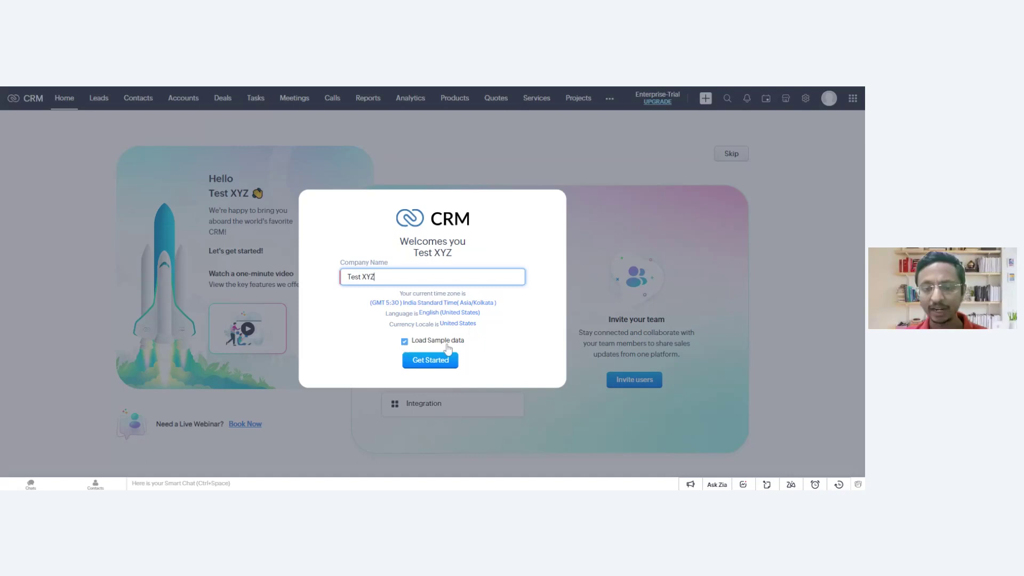
# Skip sample data, confirm the company details, and dismiss the CRM setup guide.
pyautogui.click(404, 343)
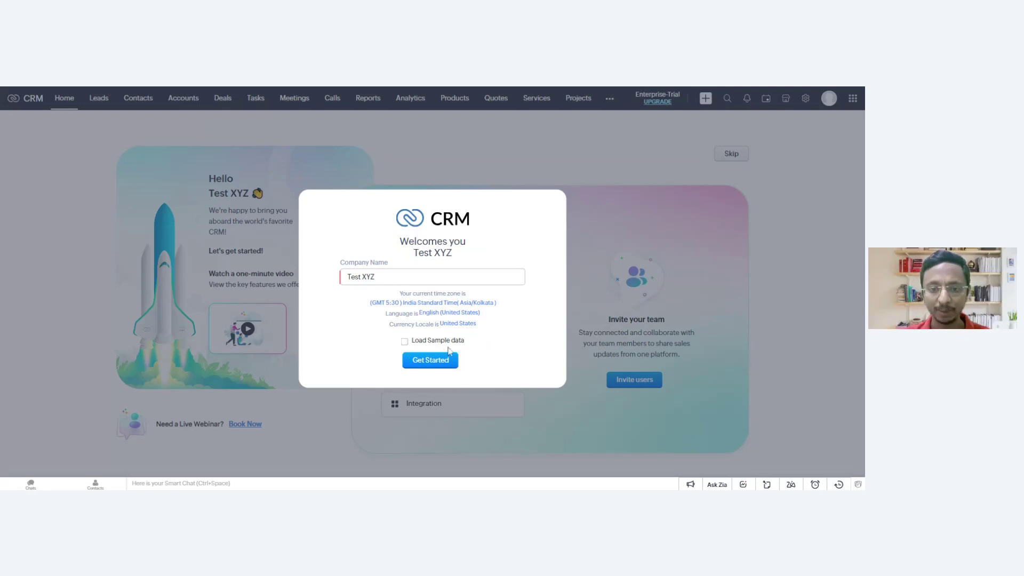
pyautogui.click(437, 371)
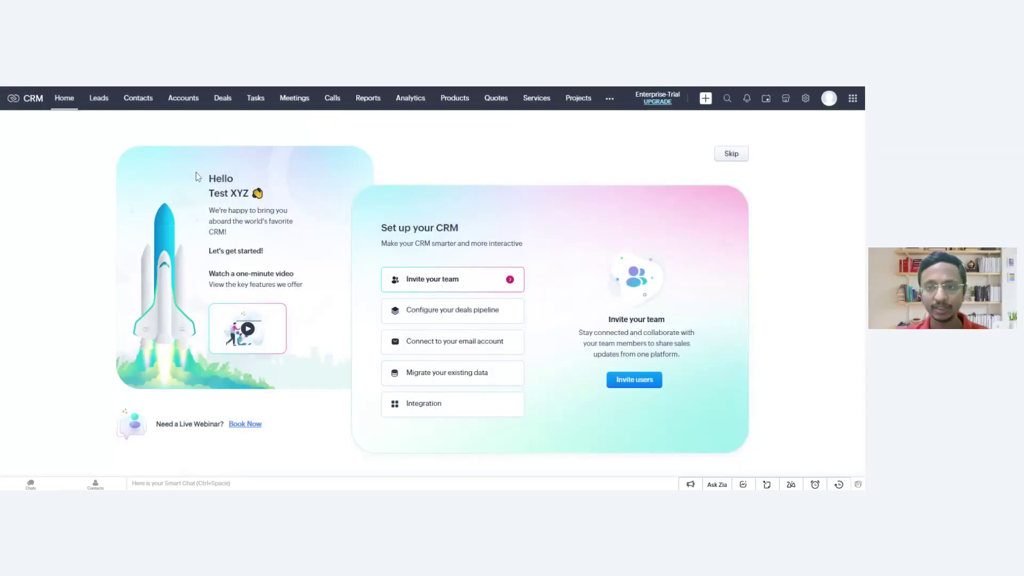
pyautogui.click(732, 155)
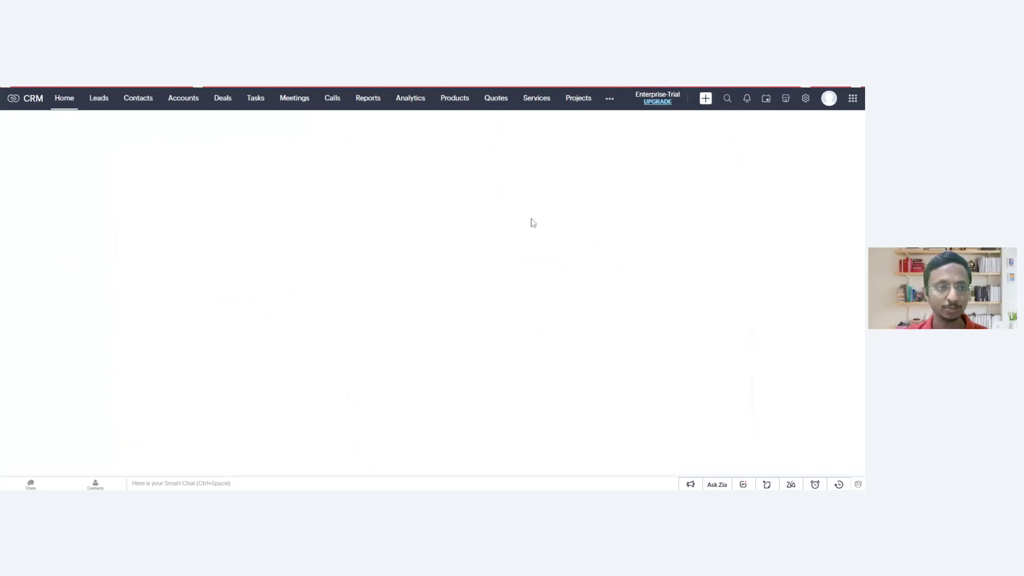
# Open the Home dashboard and highlight the Welcome Test XYZ title and account name.
pyautogui.click(19, 93)
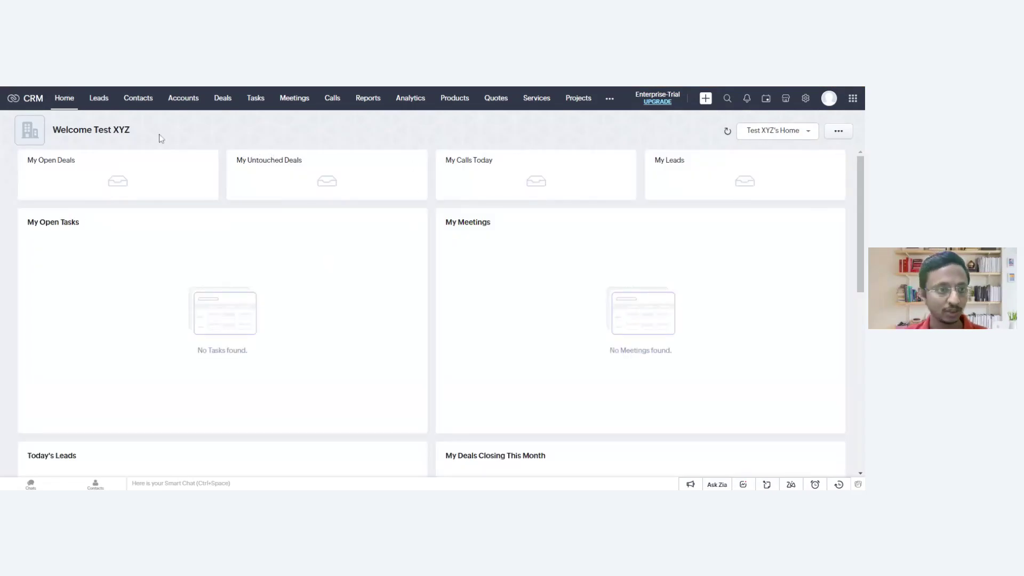
pyautogui.moveTo(52, 130); pyautogui.dragTo(144, 135)
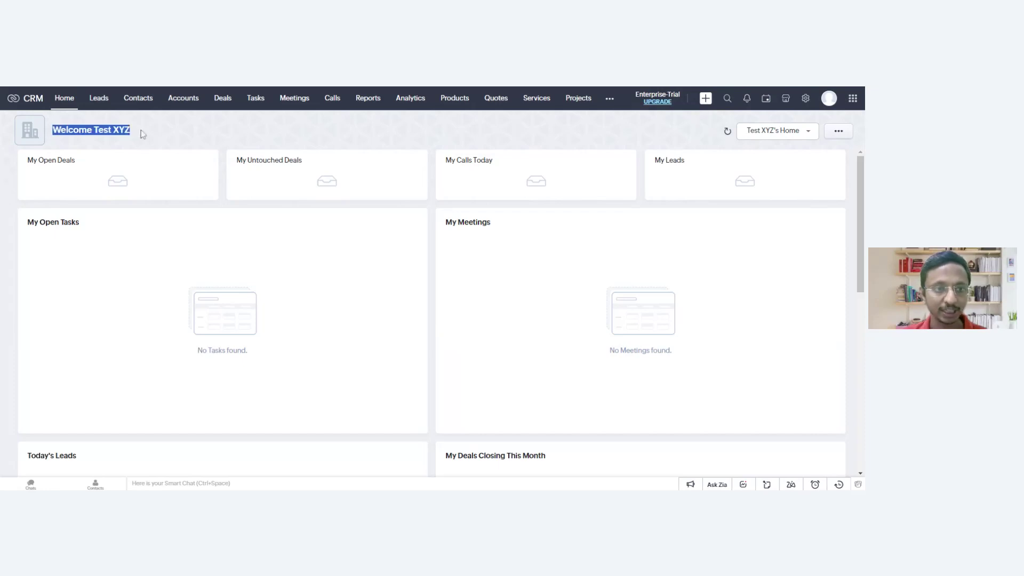
pyautogui.click(274, 138)
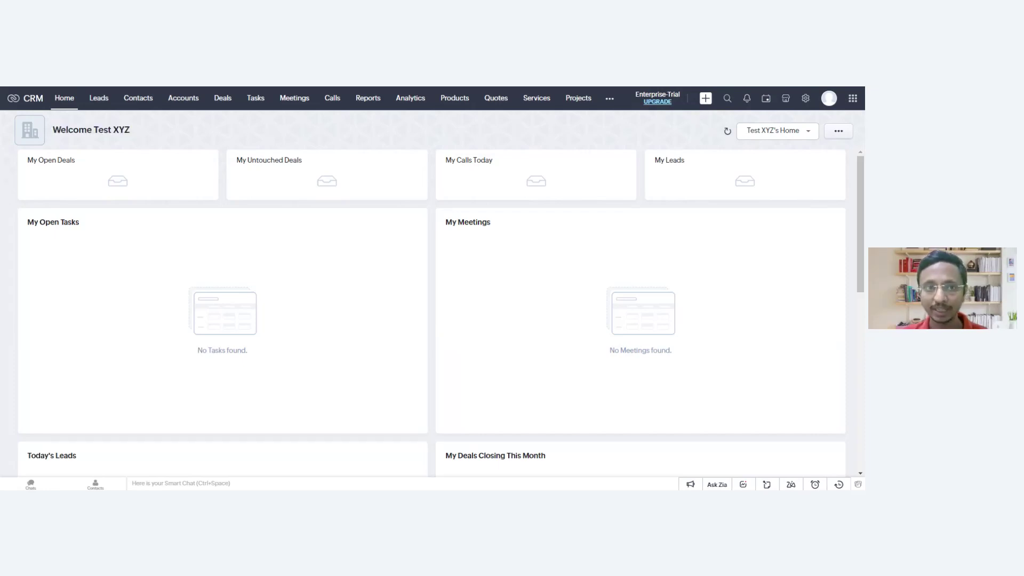
pyautogui.moveTo(91, 130); pyautogui.dragTo(448, 120)
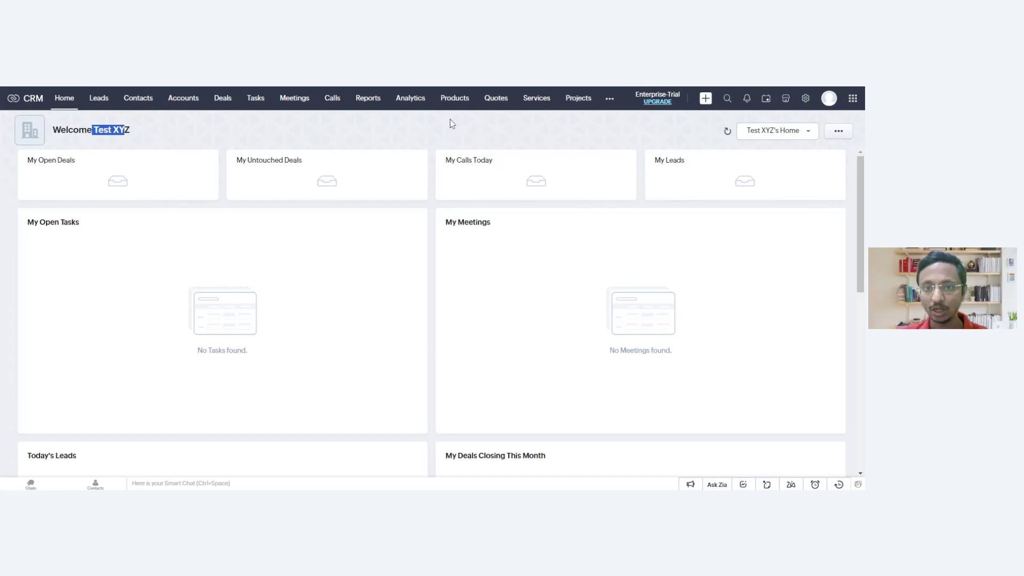
pyautogui.click(448, 124)
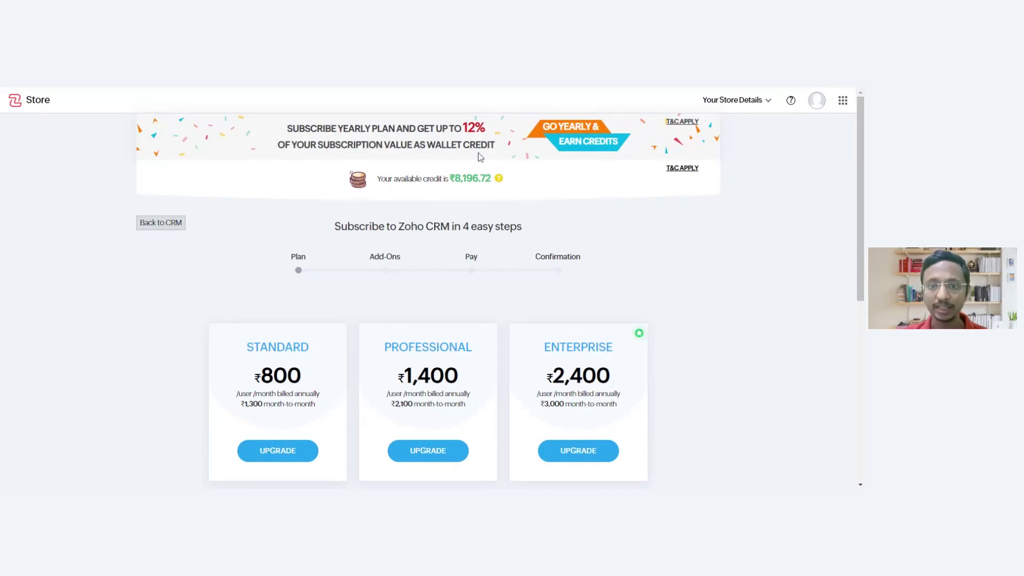
# Highlight the ₹8,196.72 available credit on the Zoho CRM plan selection page.
pyautogui.doubleClick(444, 178)
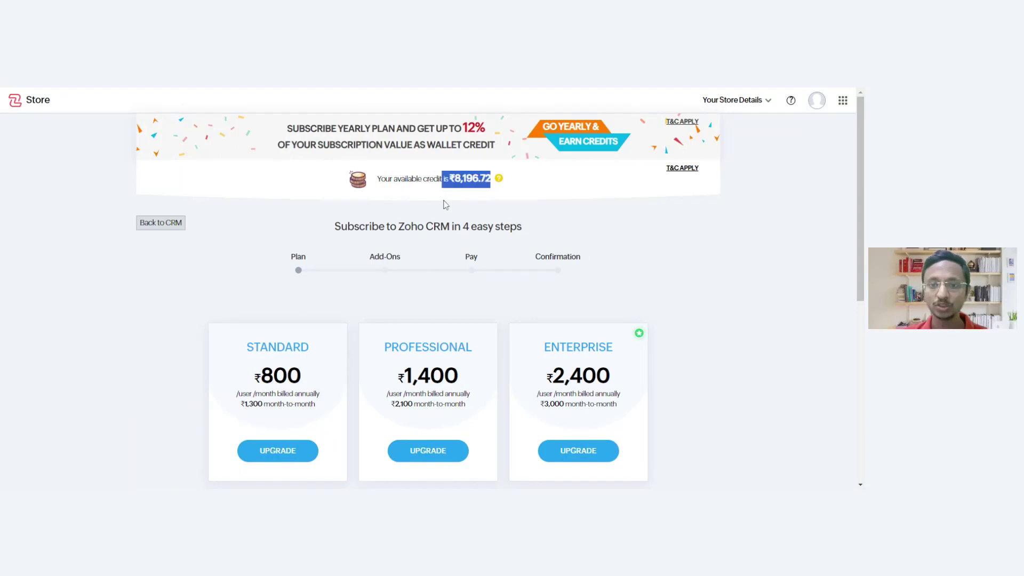
pyautogui.click(522, 196)
pyautogui.moveTo(378, 178); pyautogui.dragTo(540, 181)
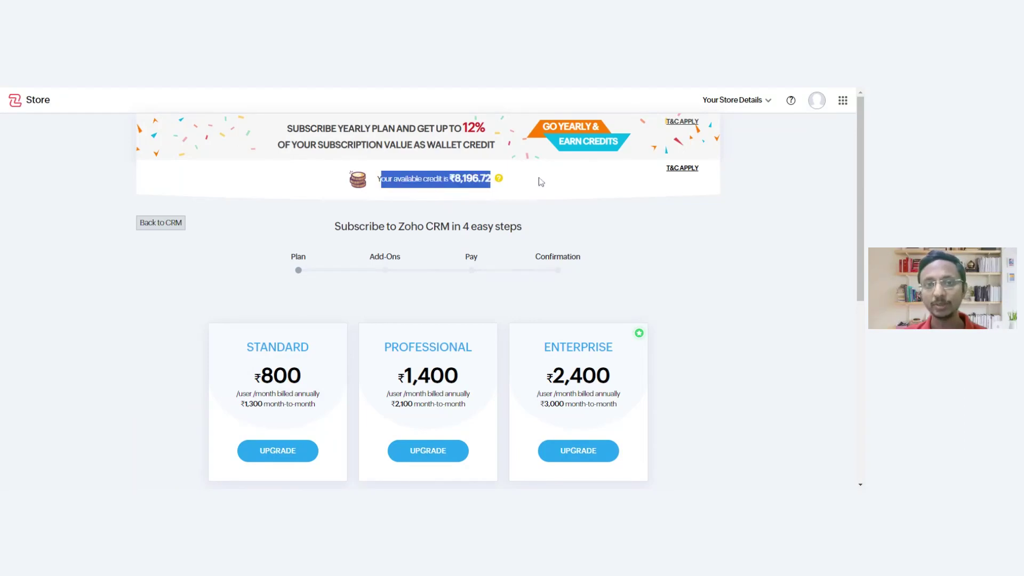
pyautogui.click(540, 181)
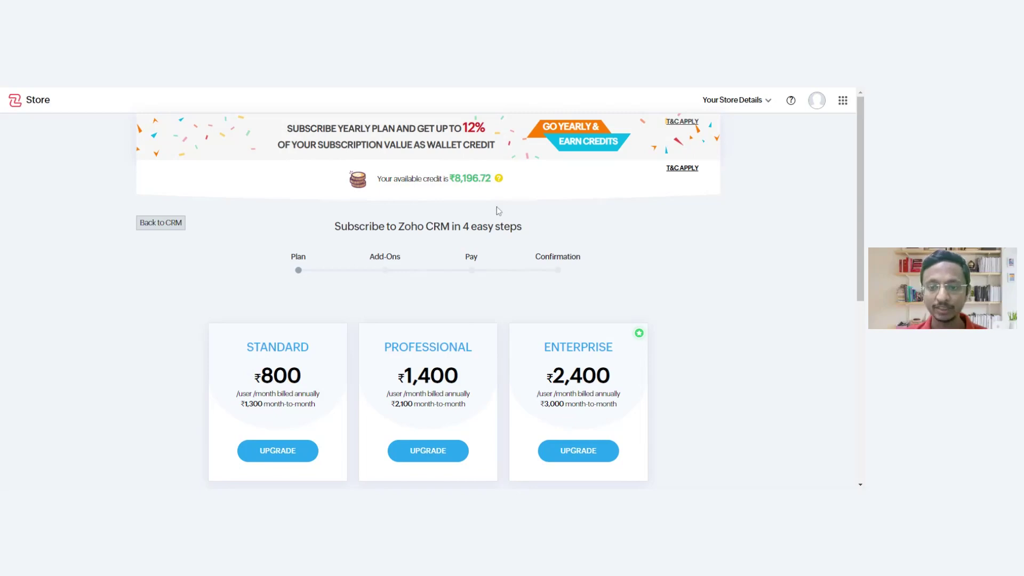
pyautogui.scroll(-2, 497, 210)
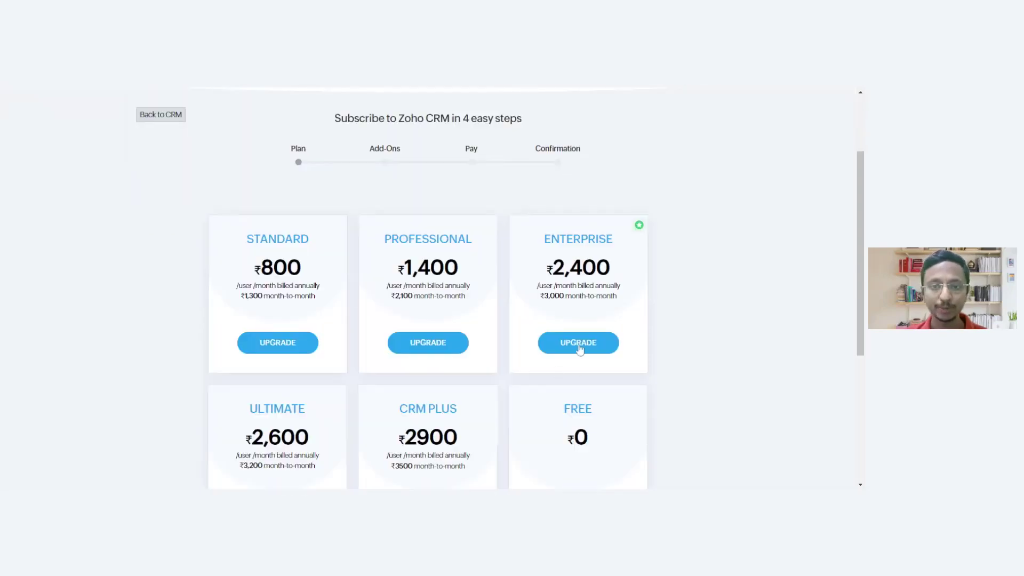
pyautogui.scroll(2, 334, 223)
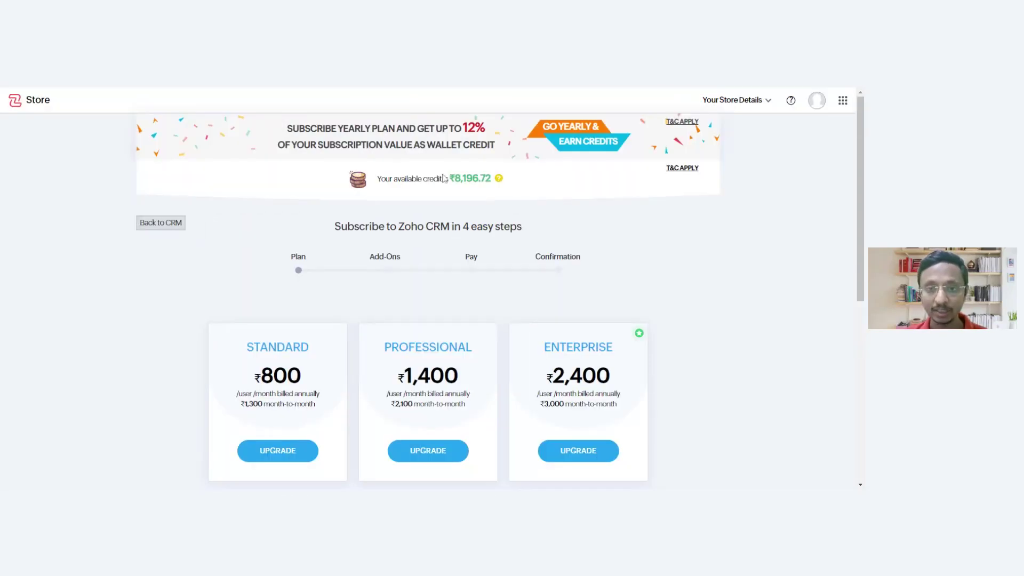
pyautogui.moveTo(445, 177); pyautogui.dragTo(512, 183)
pyautogui.click(658, 243)
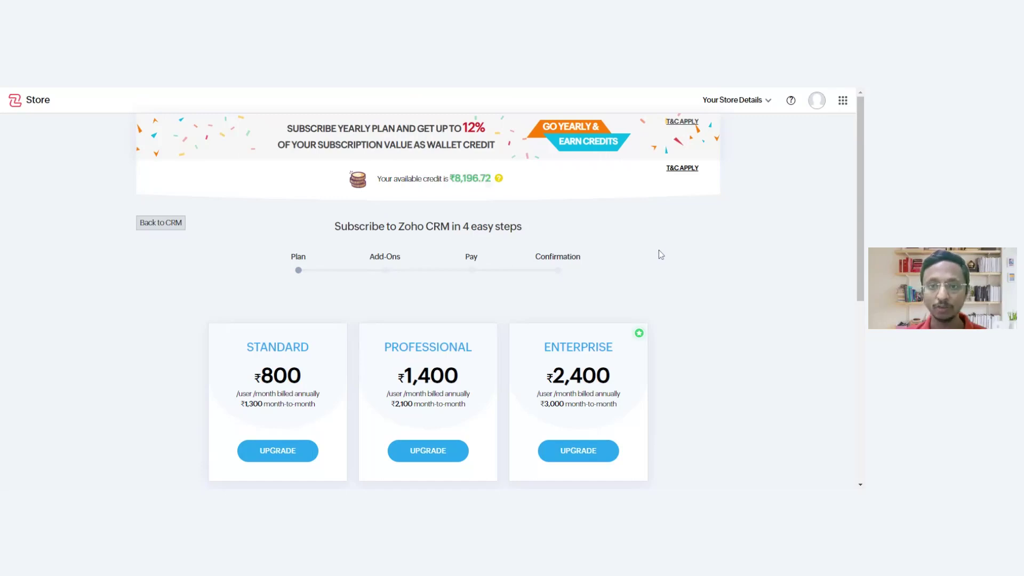
pyautogui.scroll(-1, 700, 248)
pyautogui.scroll(-1, 640, 304)
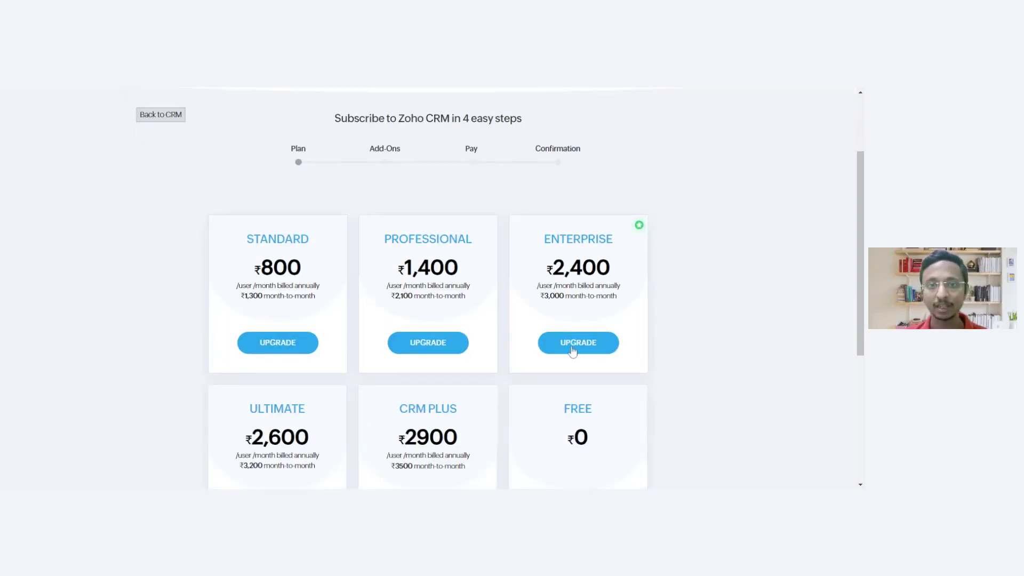
# Choose the Enterprise plan and clear the user count to change it to 5.
pyautogui.click(578, 343)
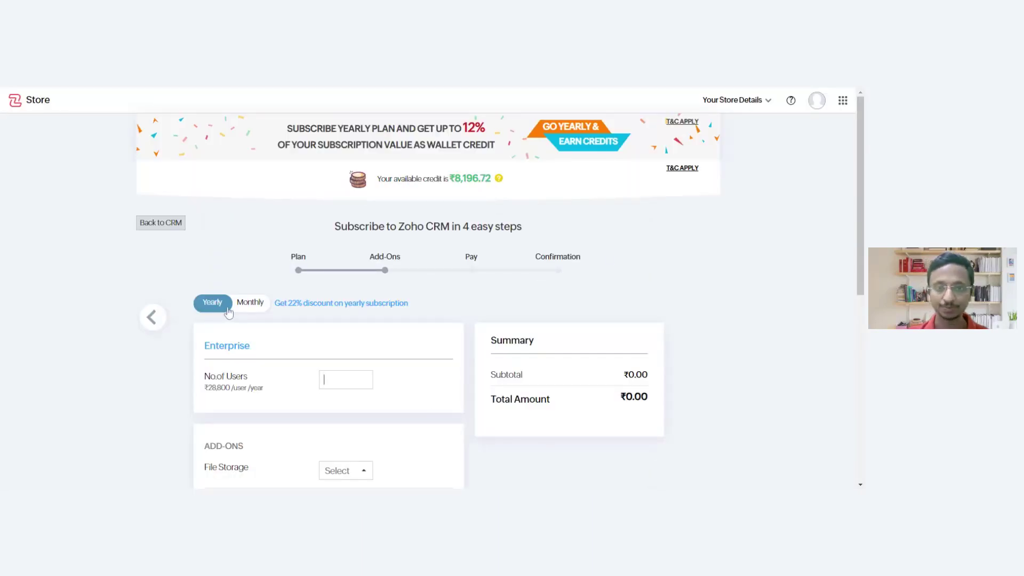
pyautogui.write('1')
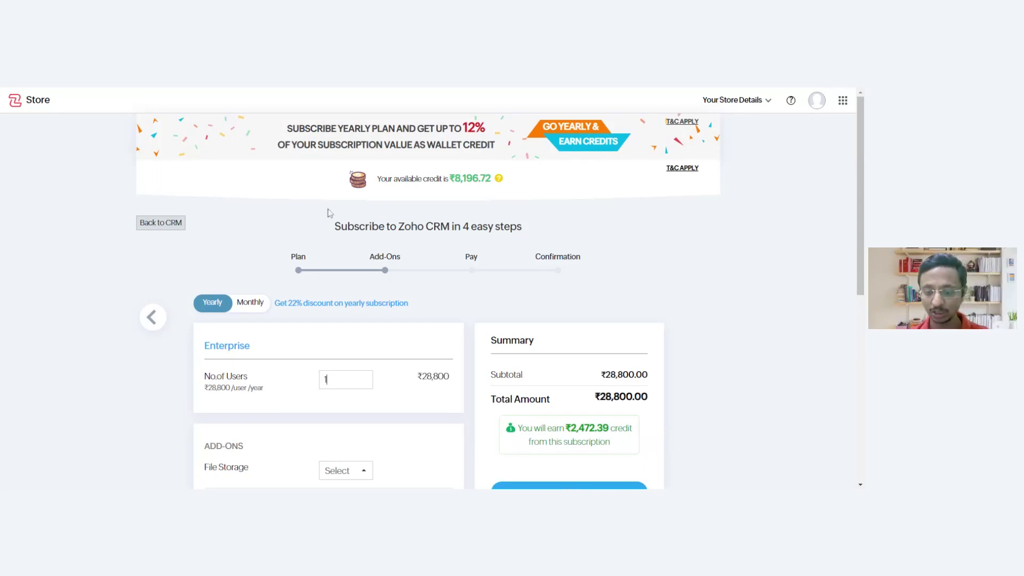
pyautogui.press('BackSpace')
pyautogui.write('5')
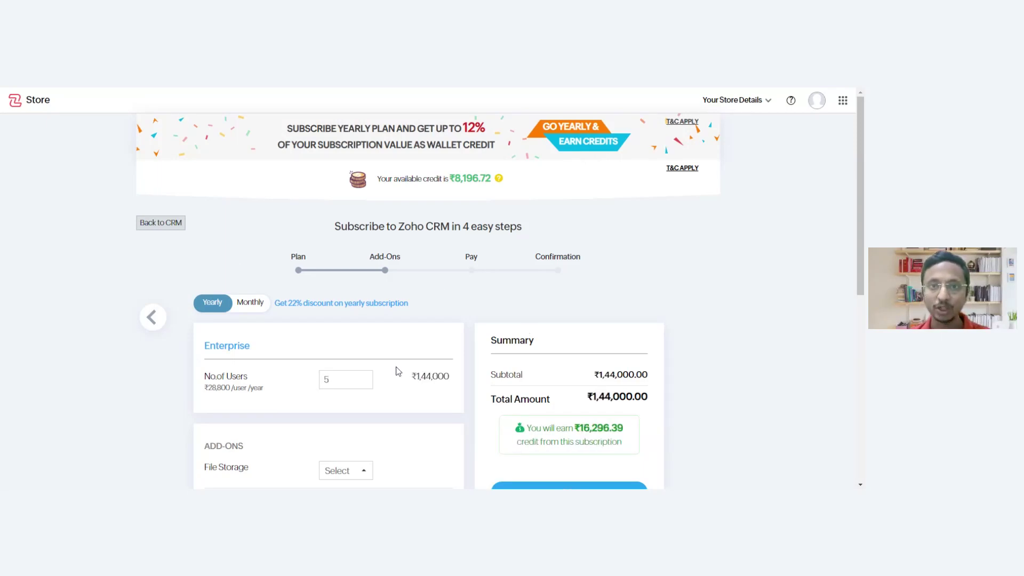
pyautogui.scroll(-2, 394, 343)
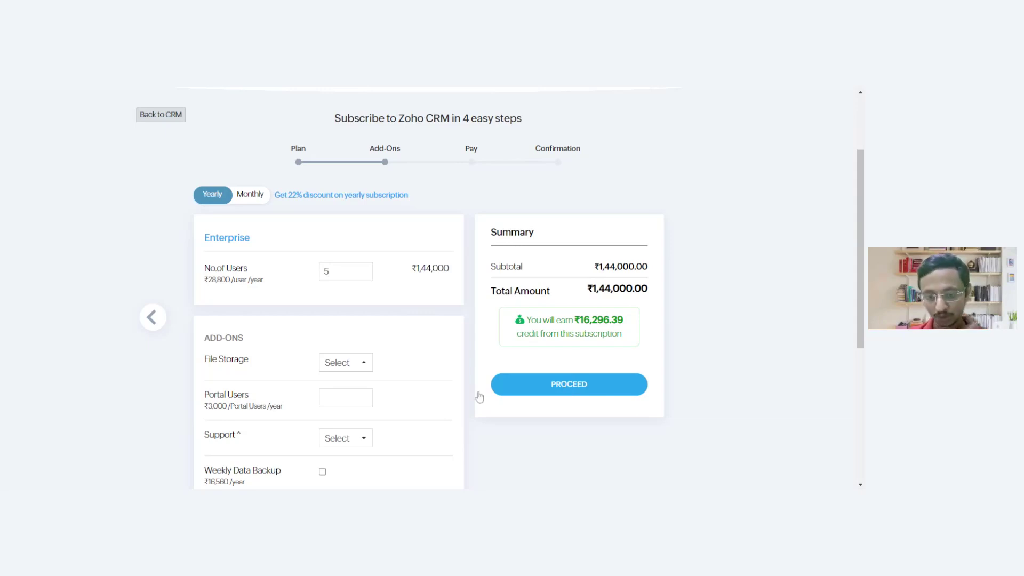
pyautogui.scroll(-1, 378, 385)
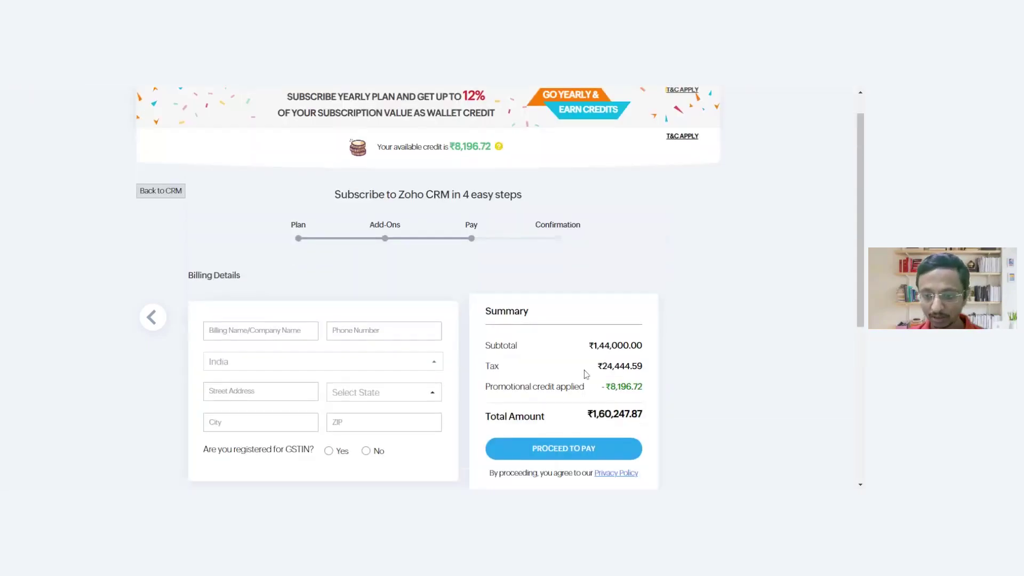
pyautogui.scroll(-3, 499, 342)
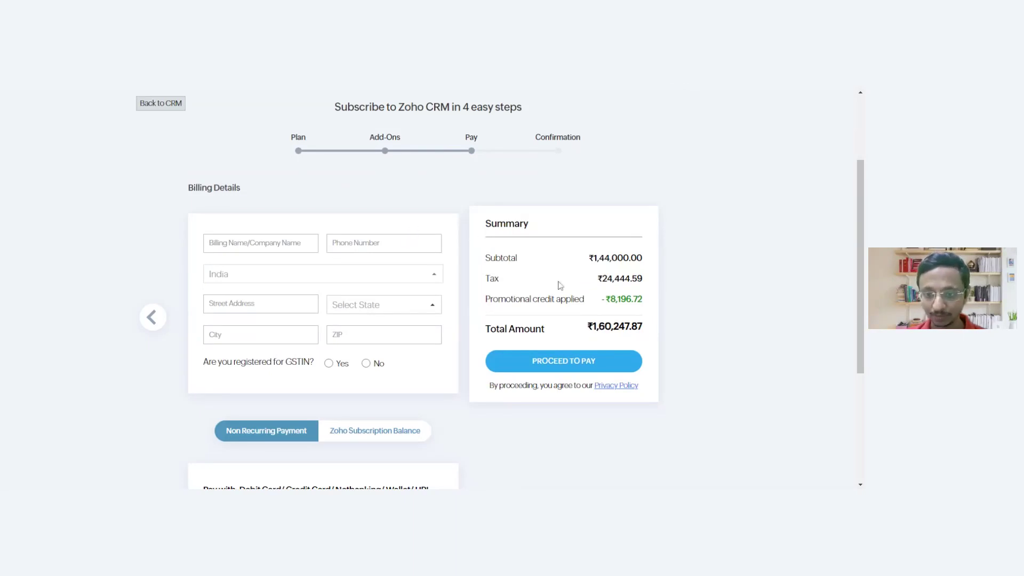
pyautogui.doubleClick(608, 257)
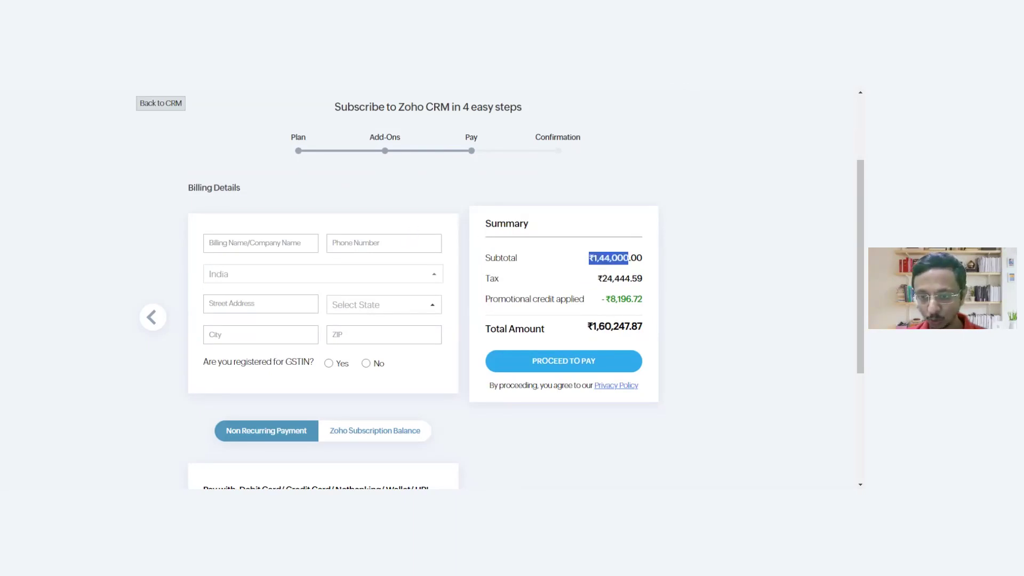
pyautogui.click(620, 268)
pyautogui.doubleClick(599, 279)
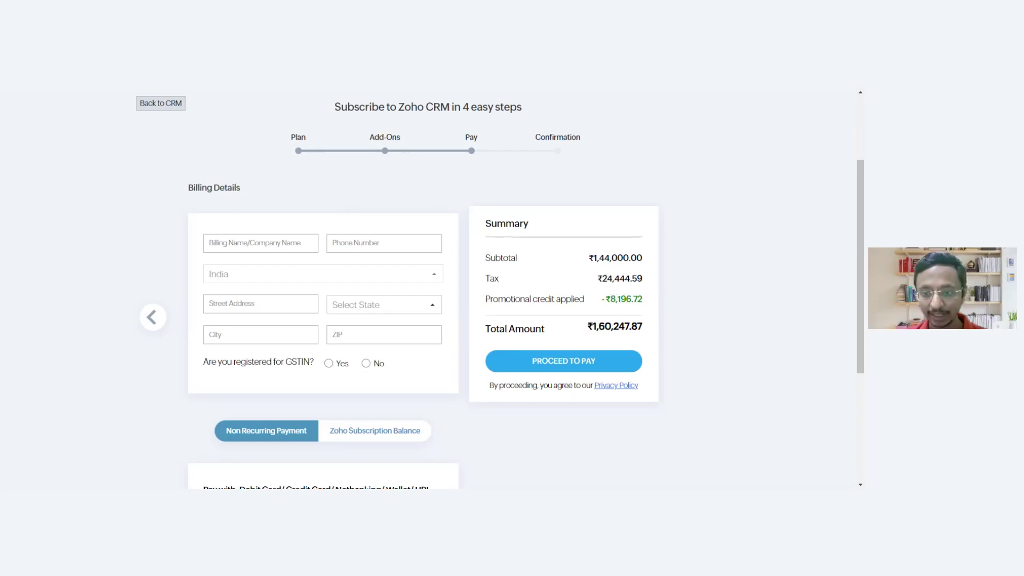
pyautogui.moveTo(610, 299); pyautogui.dragTo(643, 299)
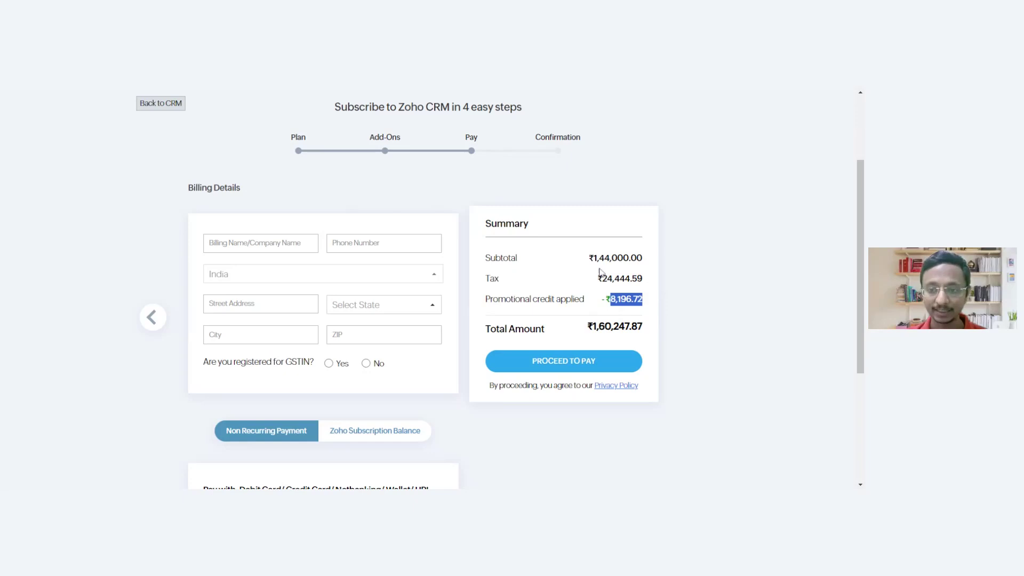
pyautogui.moveTo(598, 326); pyautogui.dragTo(612, 326)
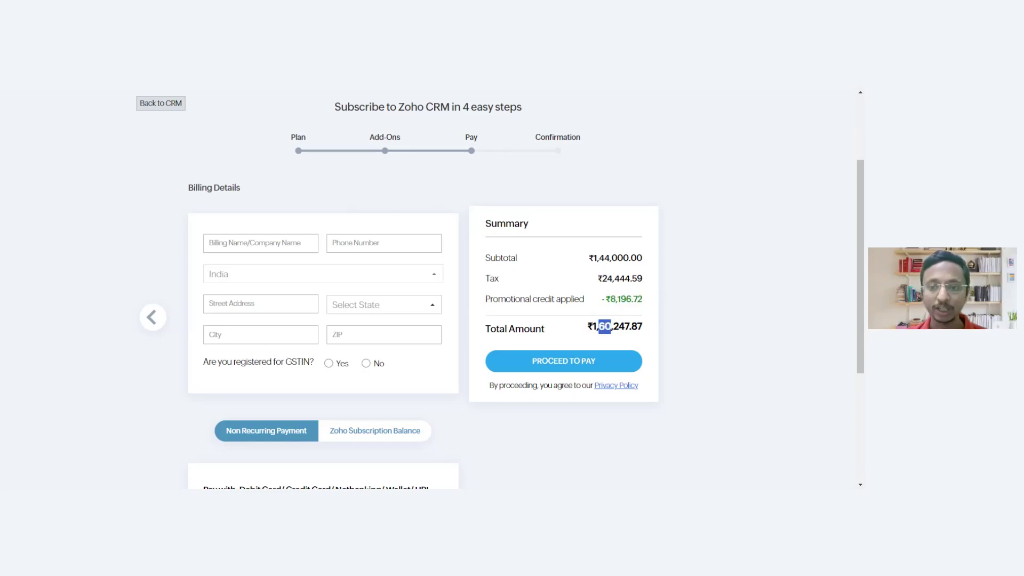
pyautogui.moveTo(602, 278)
pyautogui.mouseDown()
pyautogui.moveTo(619, 278)
pyautogui.moveTo(623, 257)
pyautogui.moveTo(632, 298)
pyautogui.mouseUp()
pyautogui.click(606, 274)
pyautogui.click(604, 324)
pyautogui.moveTo(592, 326); pyautogui.dragTo(643, 326)
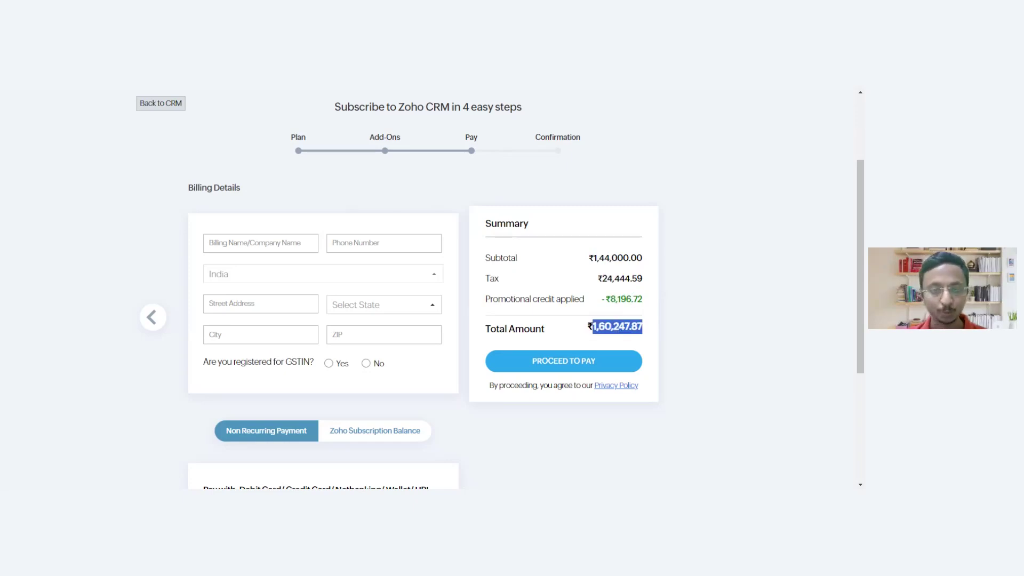